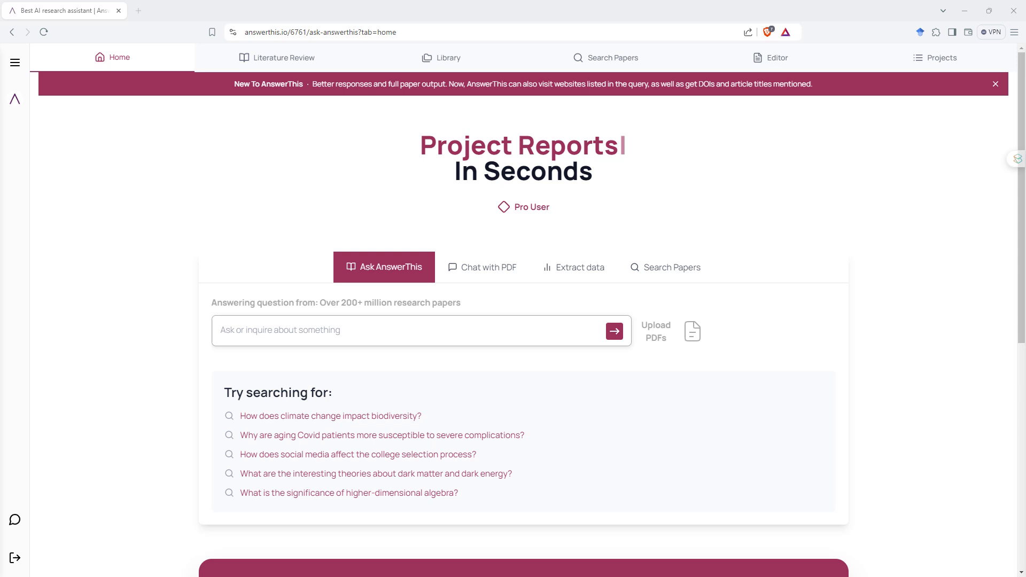
Submit the pasted research question, set Minimum Citations to 4, and include internet sources but not the personal library
key("ctrl+v")
key("Return")
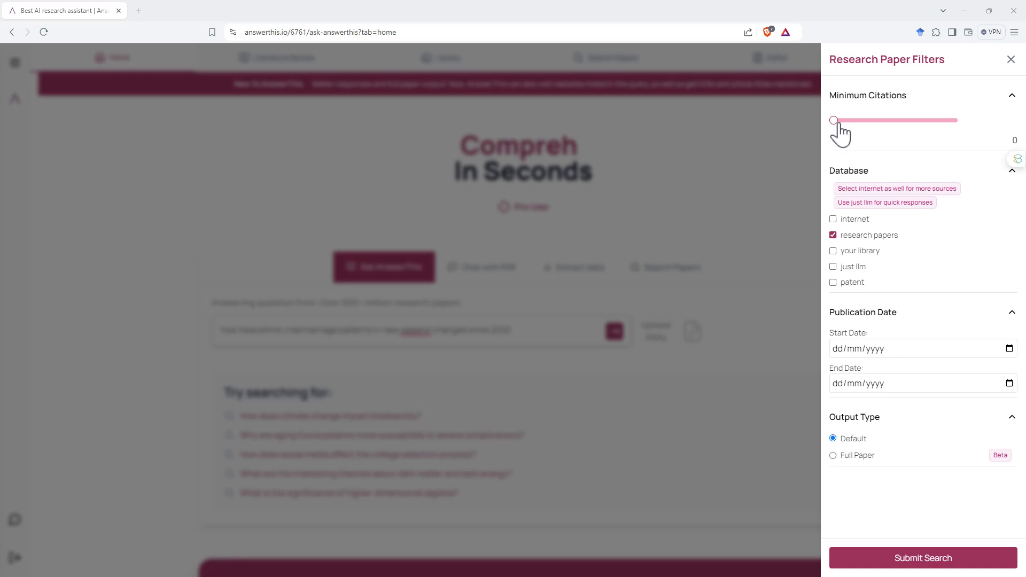
left_click_drag(839, 124, 859, 126)
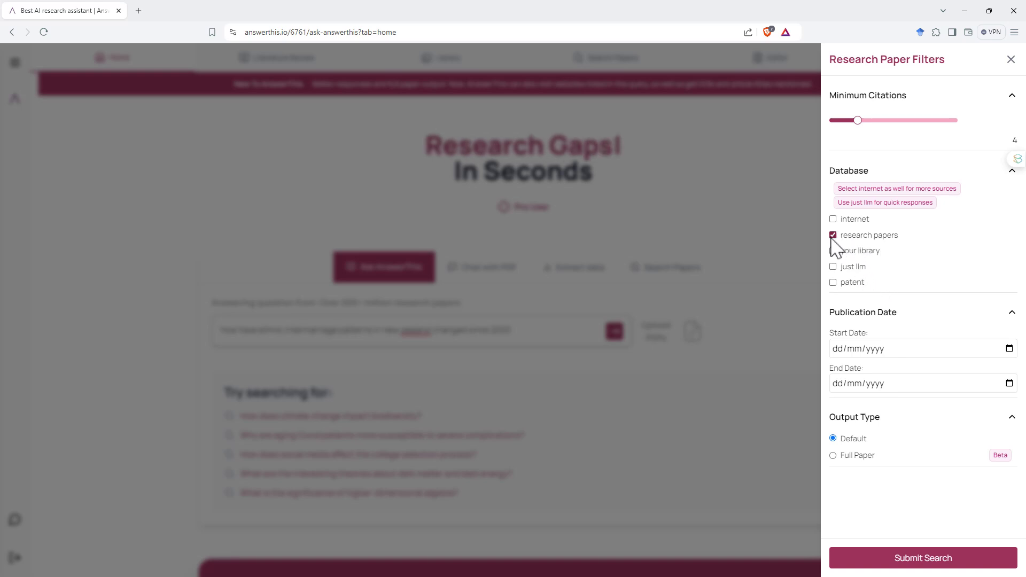
left_click(833, 220)
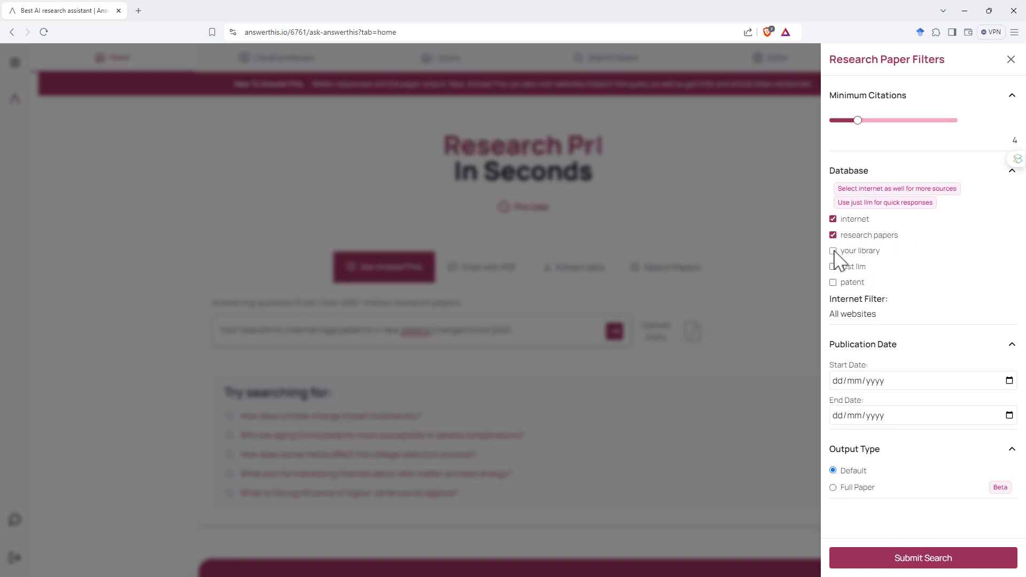
left_click(833, 252)
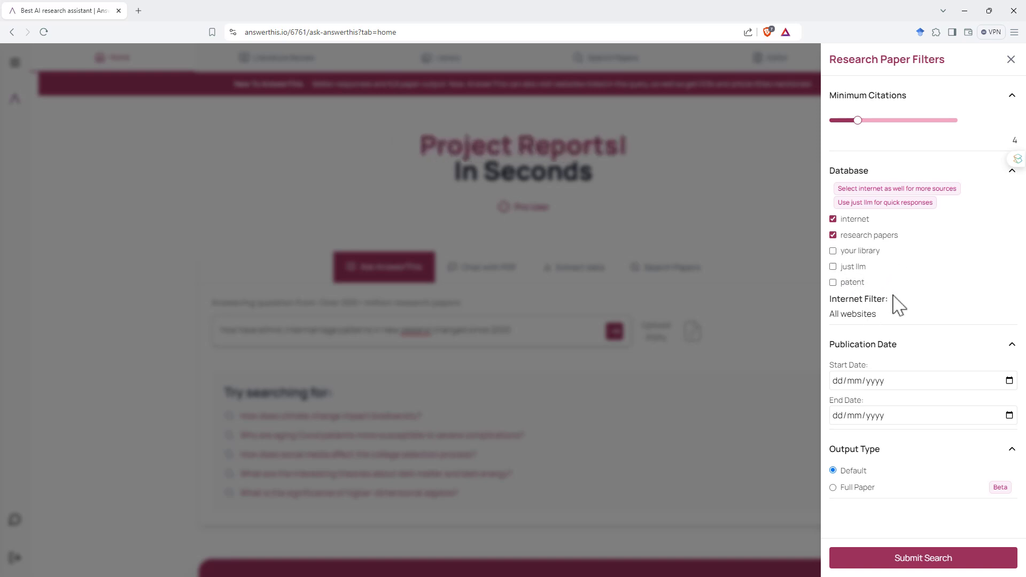
Set the Internet Filter to Educational websites (.edu)
left_click(851, 316)
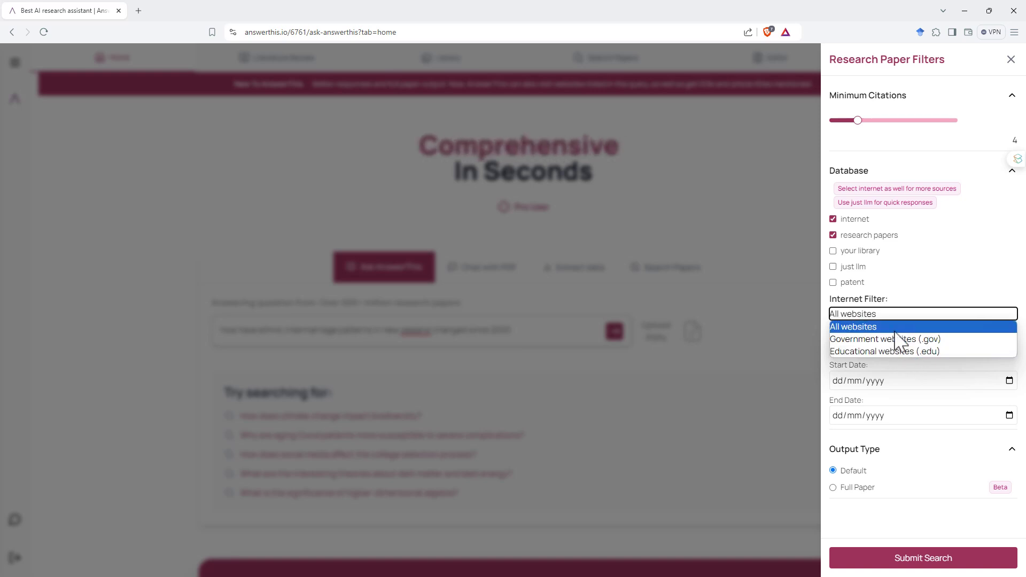
left_click(903, 351)
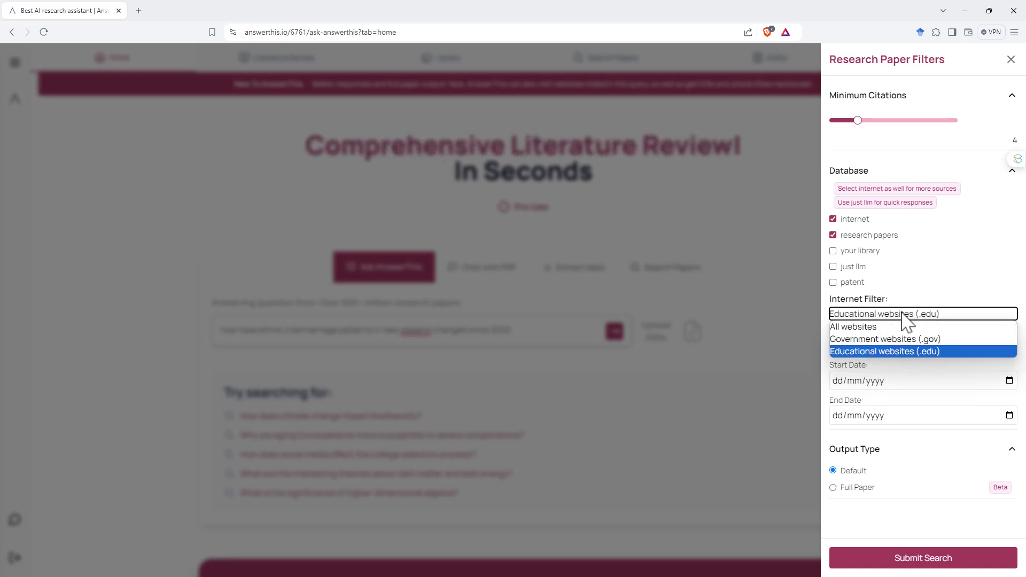
left_click(880, 342)
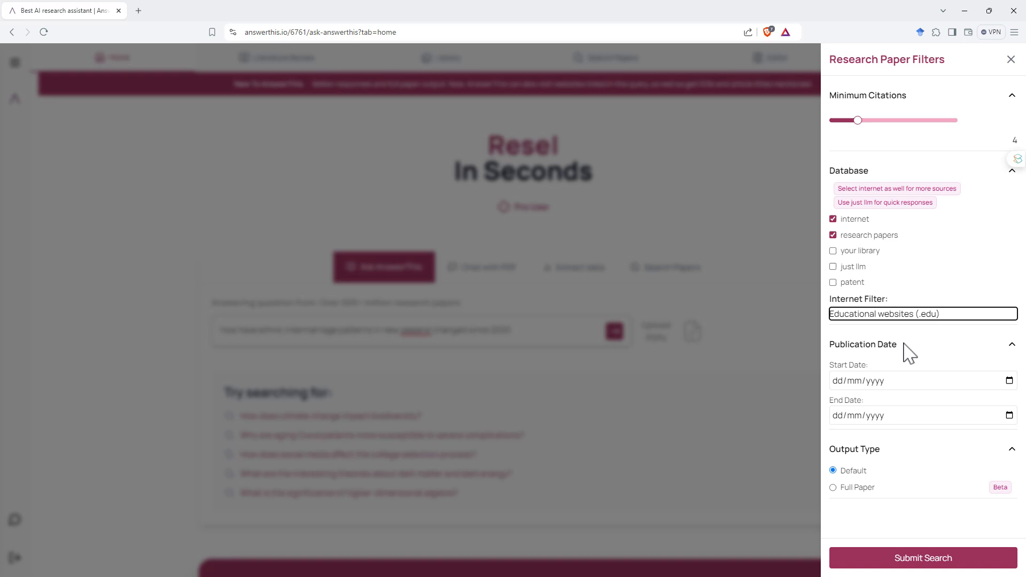
left_click(935, 314)
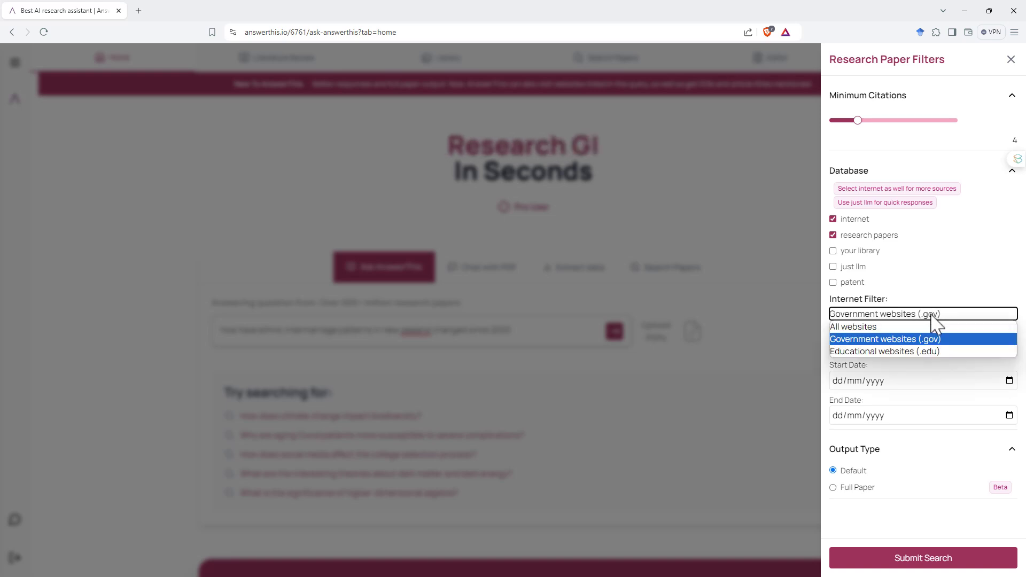
left_click(908, 351)
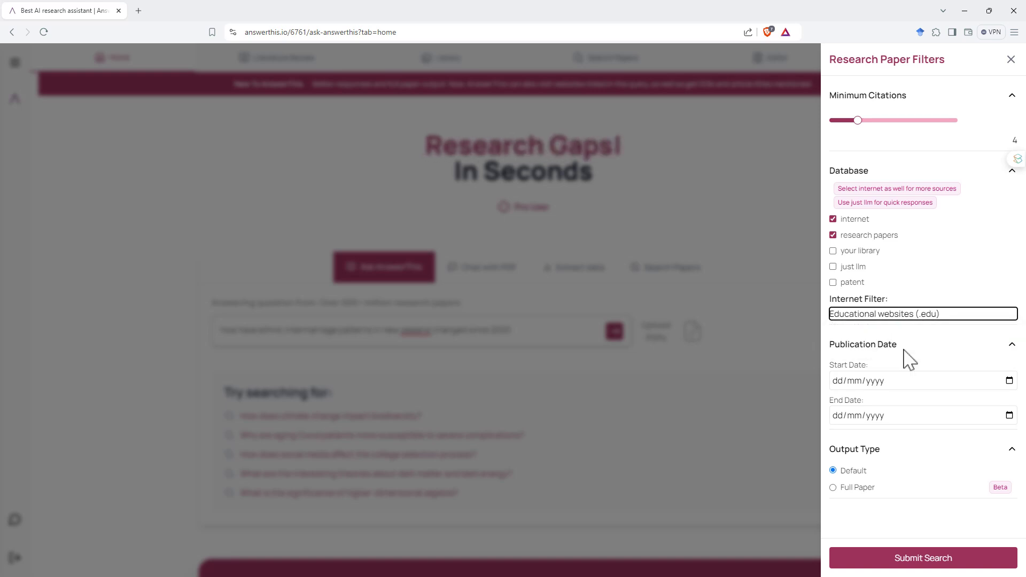
left_click(898, 318)
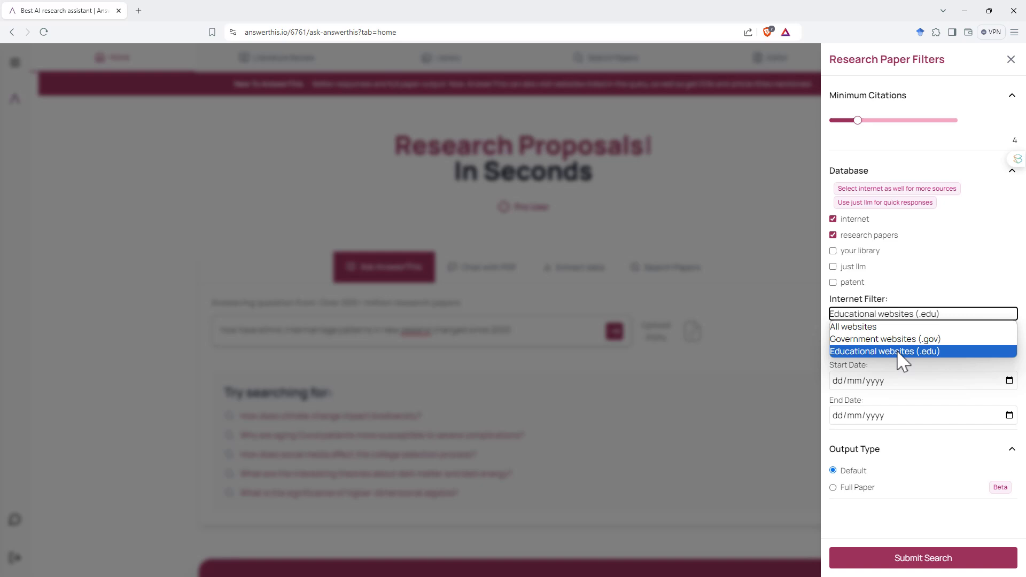
left_click(901, 353)
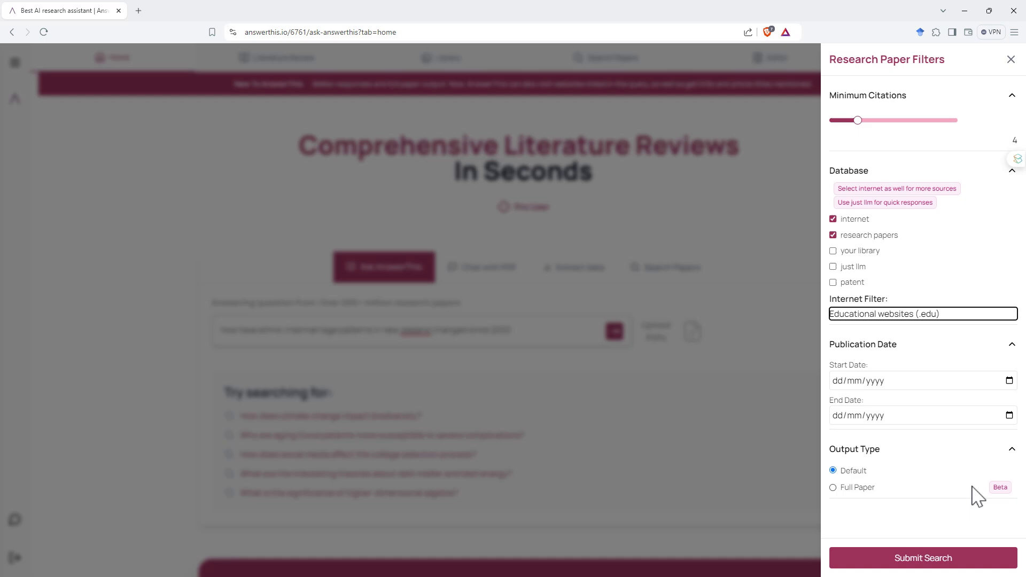
Run the filtered search and scroll through the New Zealand intermarriage answer
left_click(936, 567)
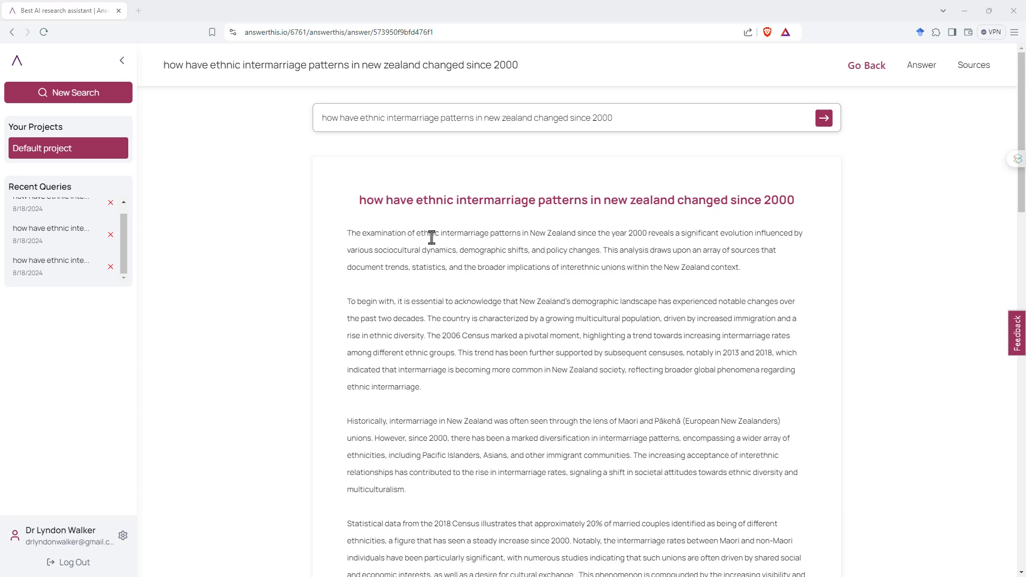
scroll(489, 249, "down", 6)
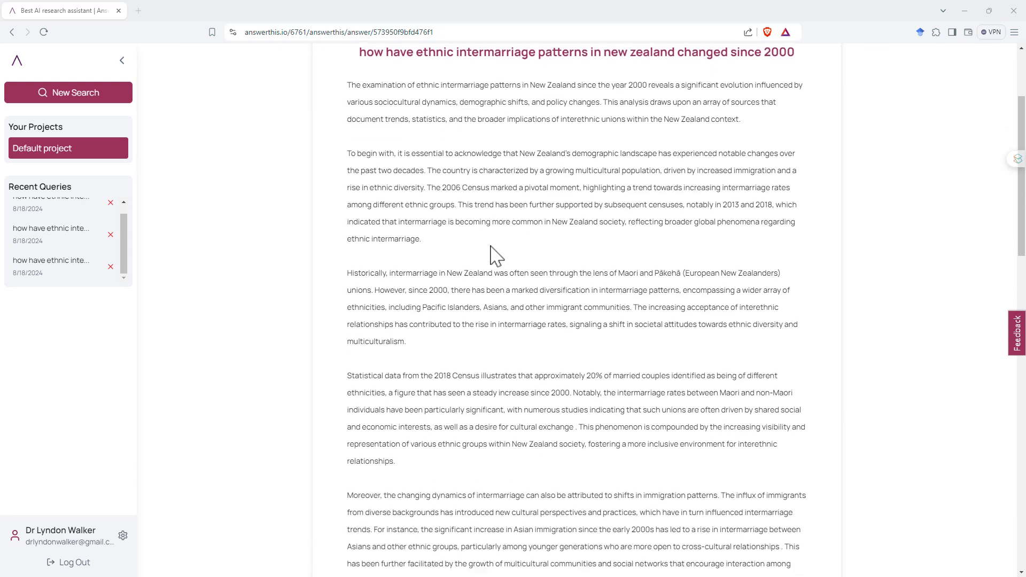
scroll(519, 257, "down", 6)
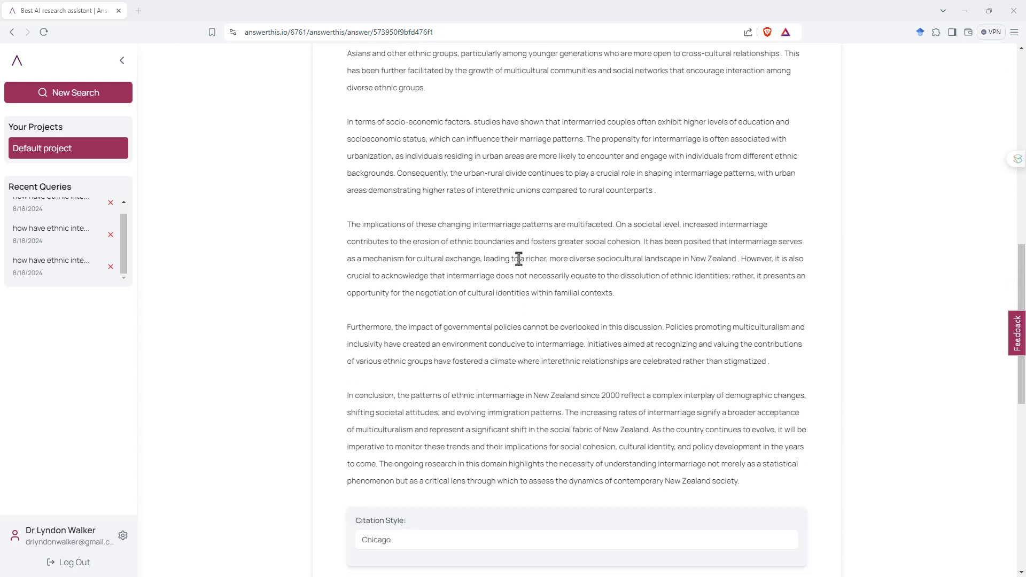
scroll(505, 258, "up", 12)
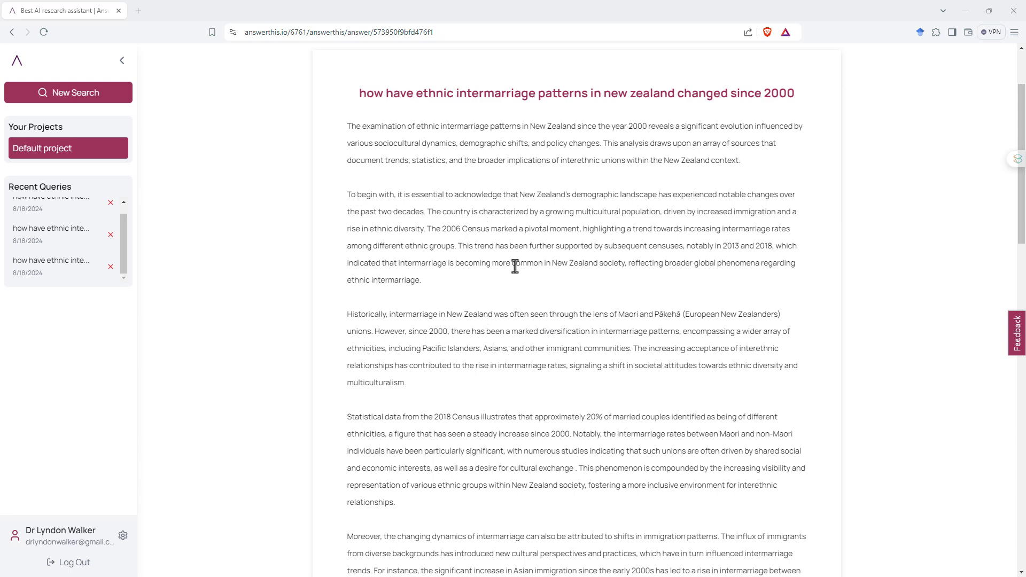
scroll(556, 287, "down", 15)
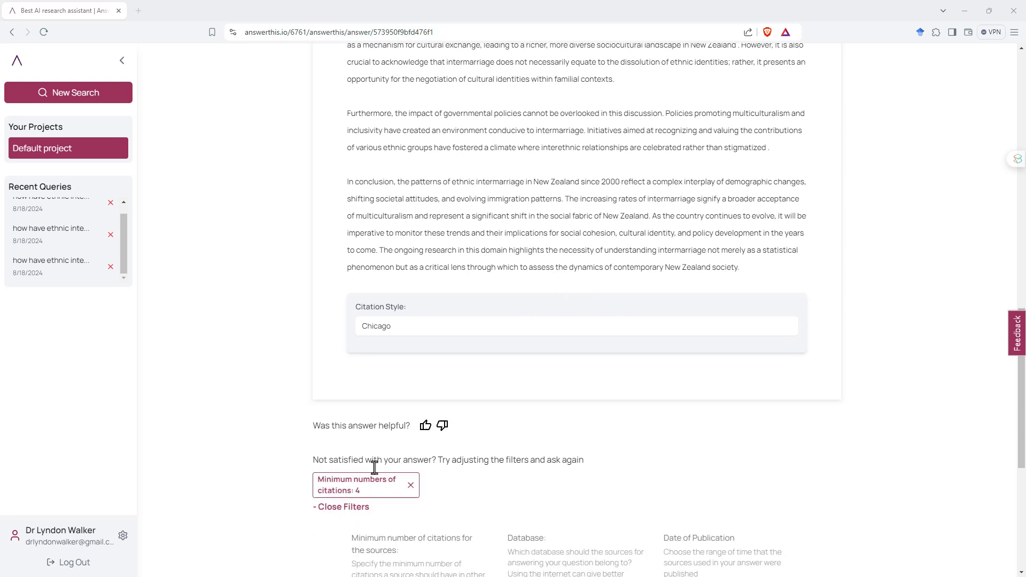
scroll(534, 294, "up", 2)
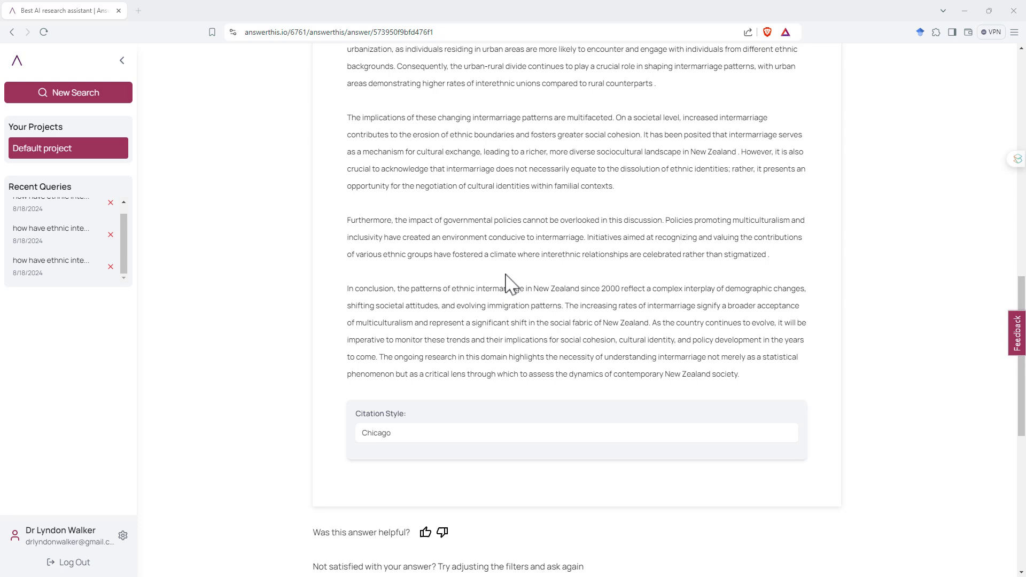
scroll(510, 283, "down", 2)
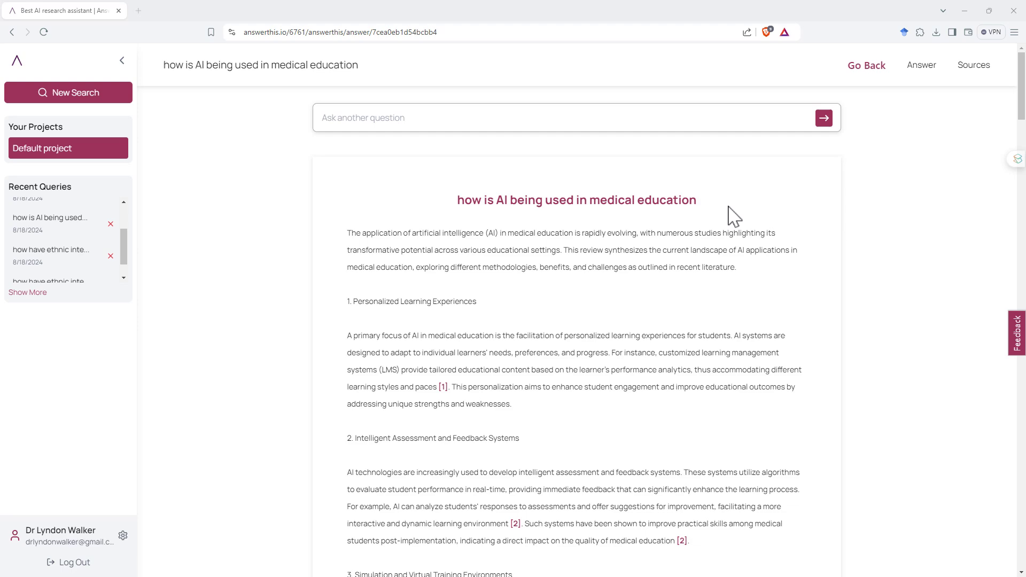
Scroll the AI in medical education answer down to its ten Chicago-style citations
scroll(764, 230, "down", 2)
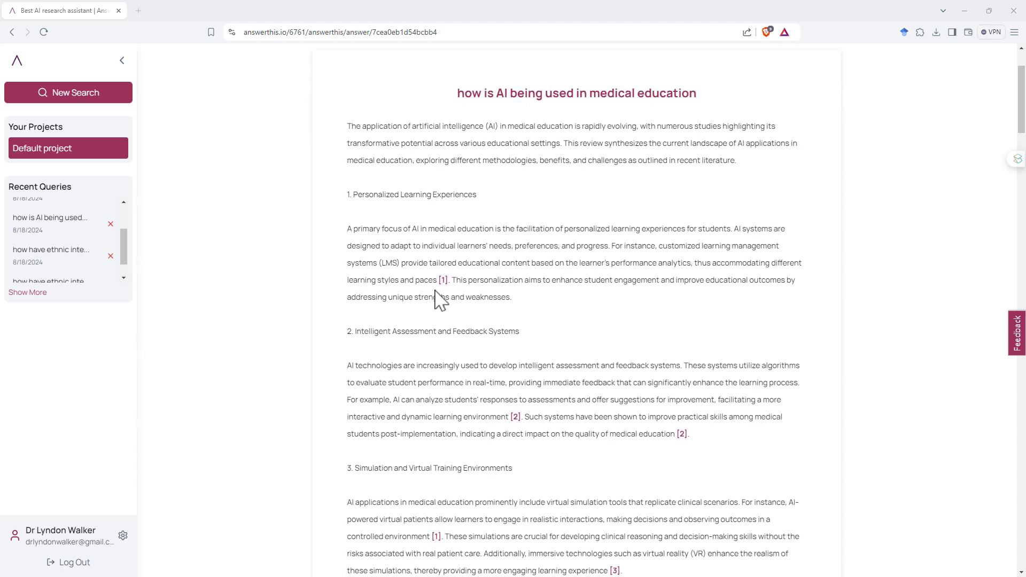
scroll(676, 436, "down", 11)
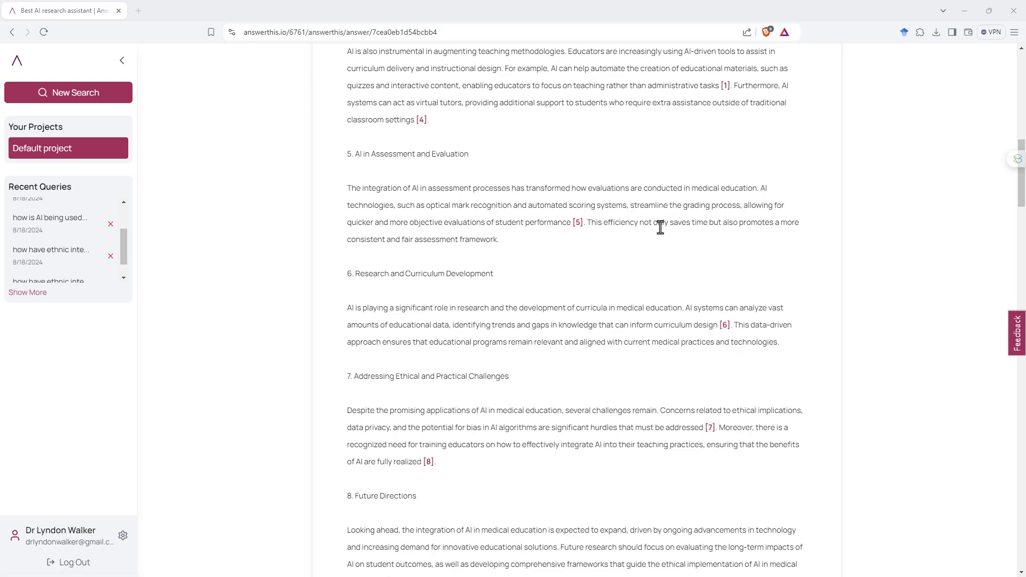
scroll(661, 225, "down", 9)
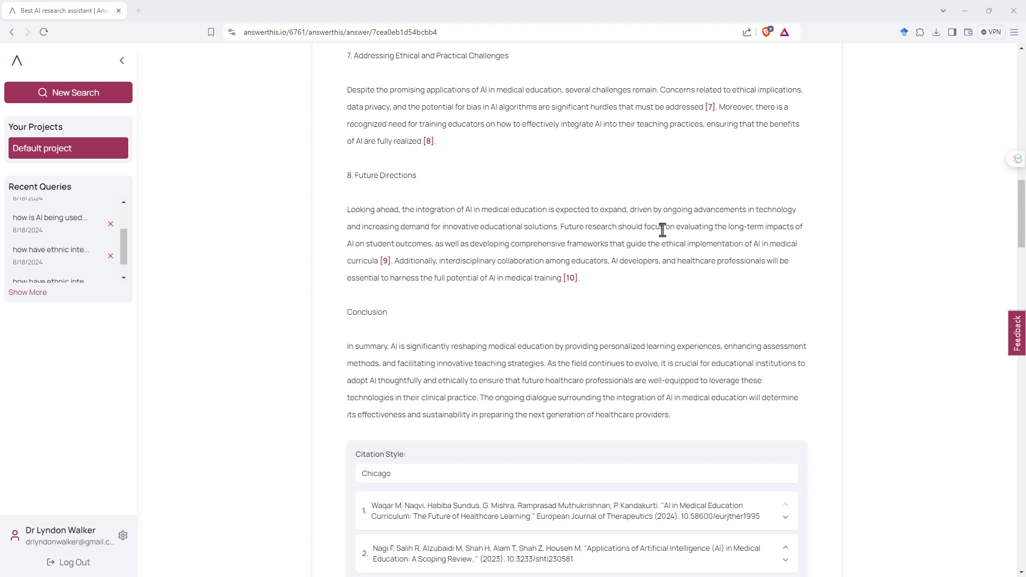
scroll(569, 191, "up", 3)
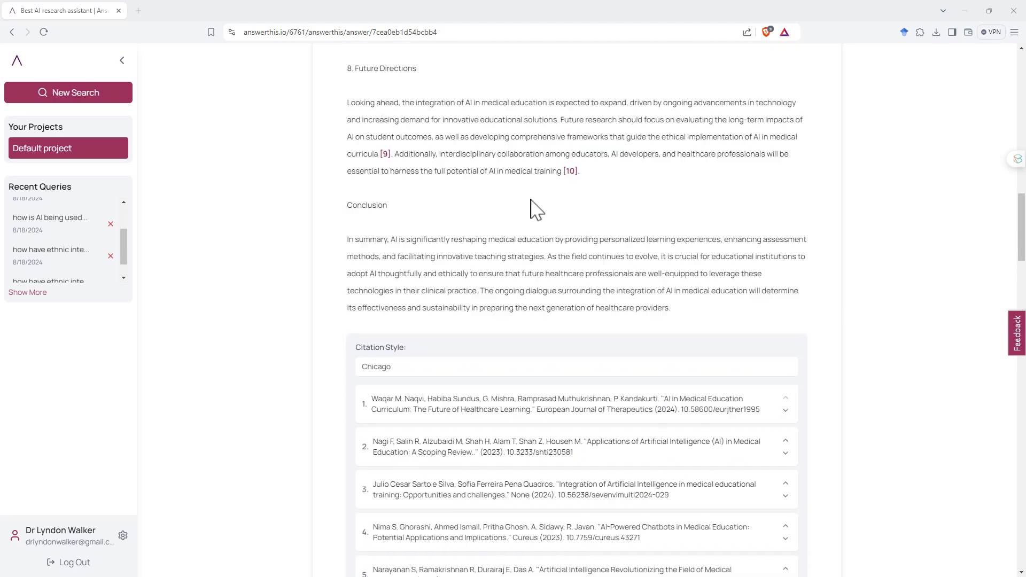
scroll(658, 223, "down", 7)
middle_click(657, 222)
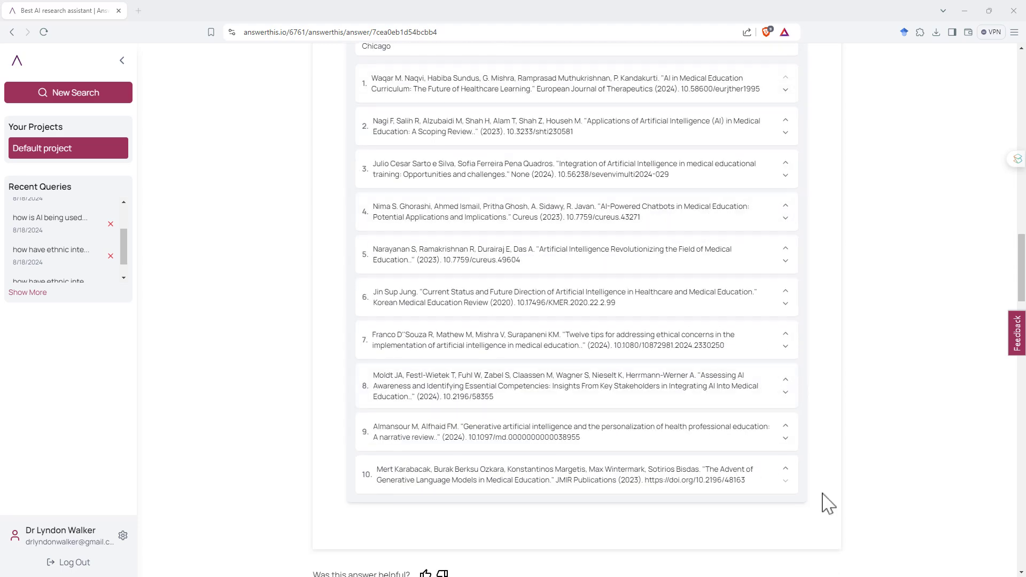
scroll(805, 488, "up", 1)
scroll(794, 346, "down", 4)
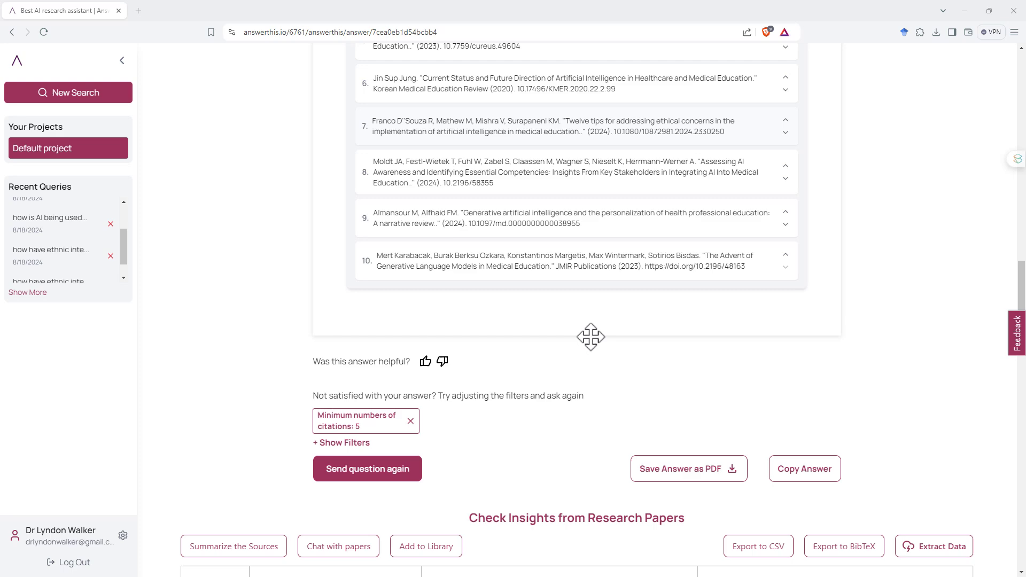
left_click(328, 442)
scroll(681, 332, "down", 3)
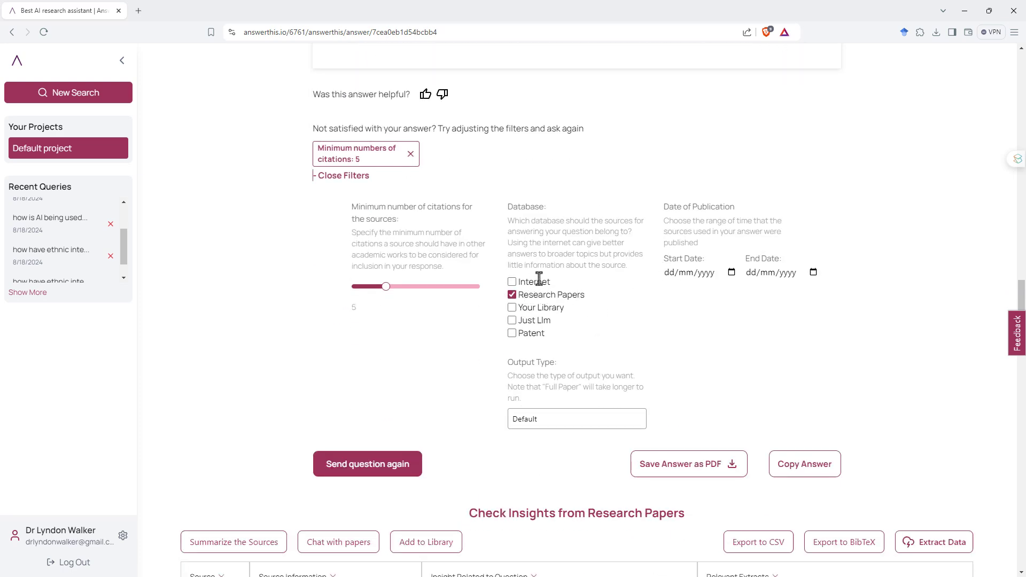
scroll(806, 245, "up", 10)
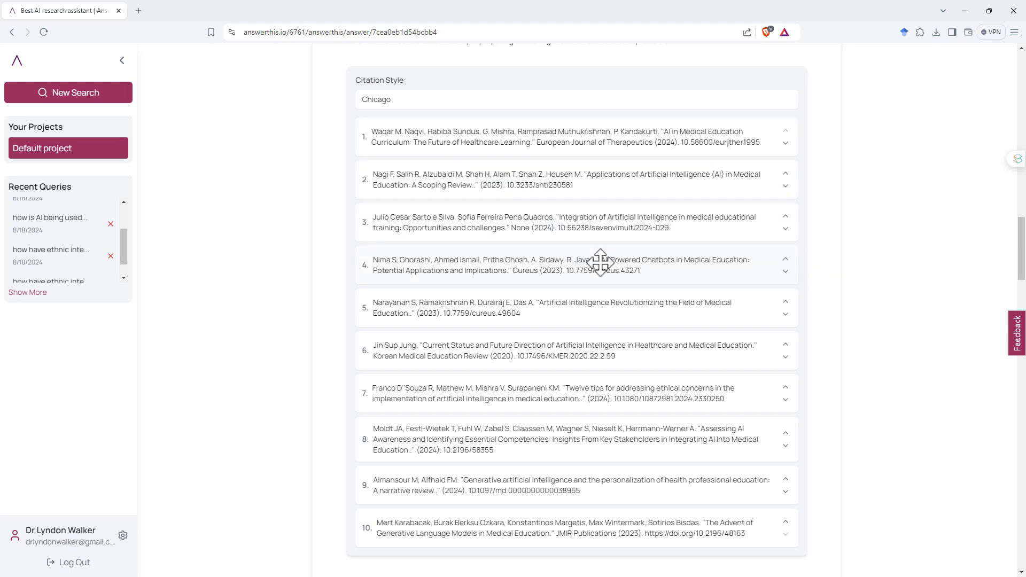
scroll(574, 252, "up", 10)
scroll(571, 248, "up", 3)
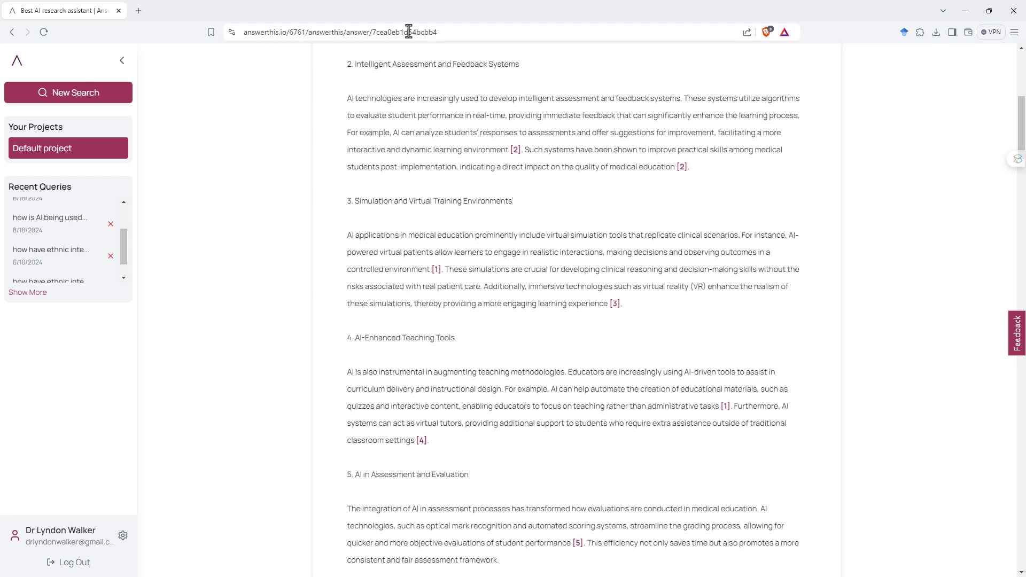
scroll(756, 172, "down", 6)
scroll(756, 171, "up", 11)
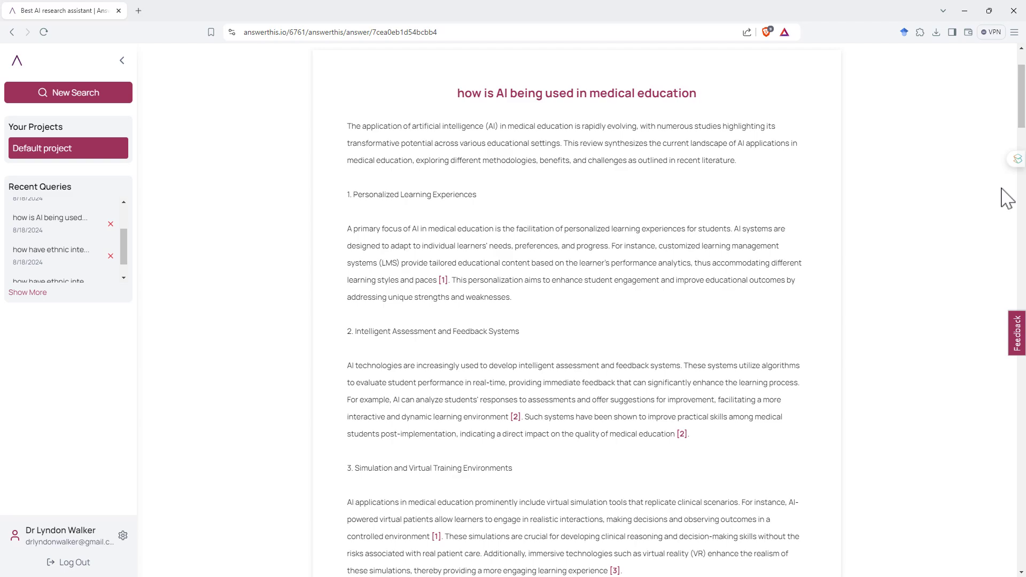
scroll(558, 199, "up", 2)
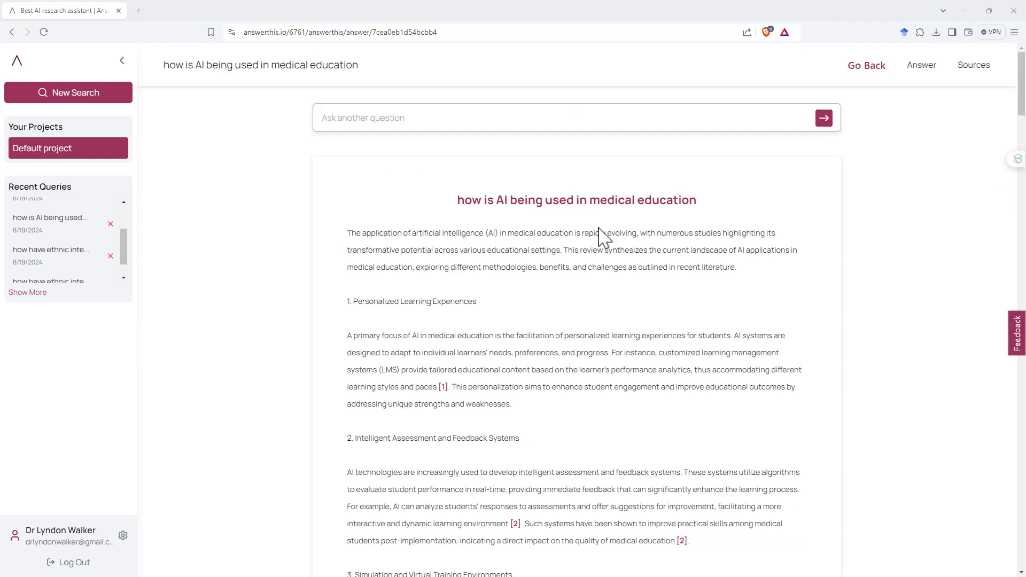
scroll(615, 238, "down", 18)
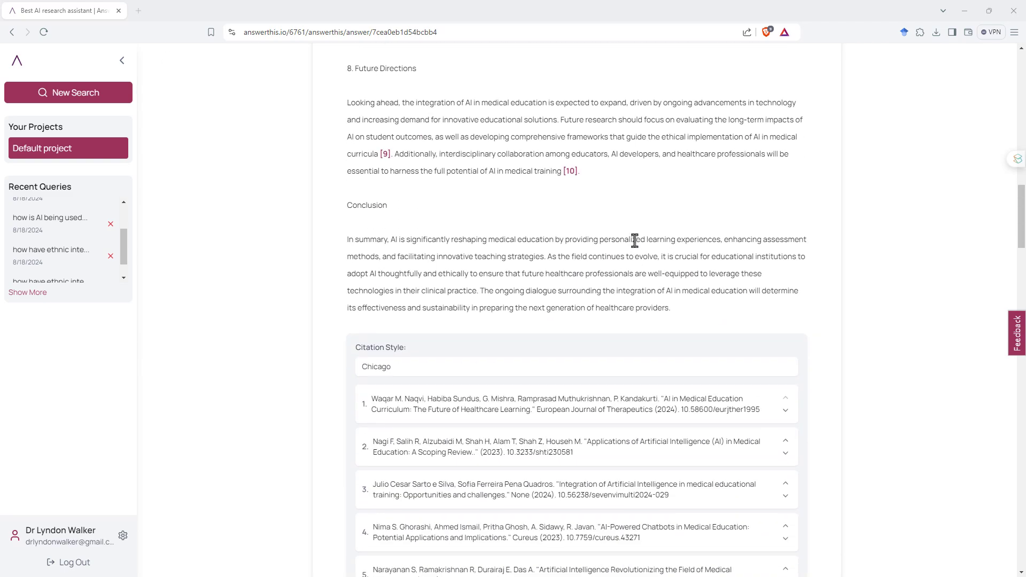
scroll(626, 238, "up", 20)
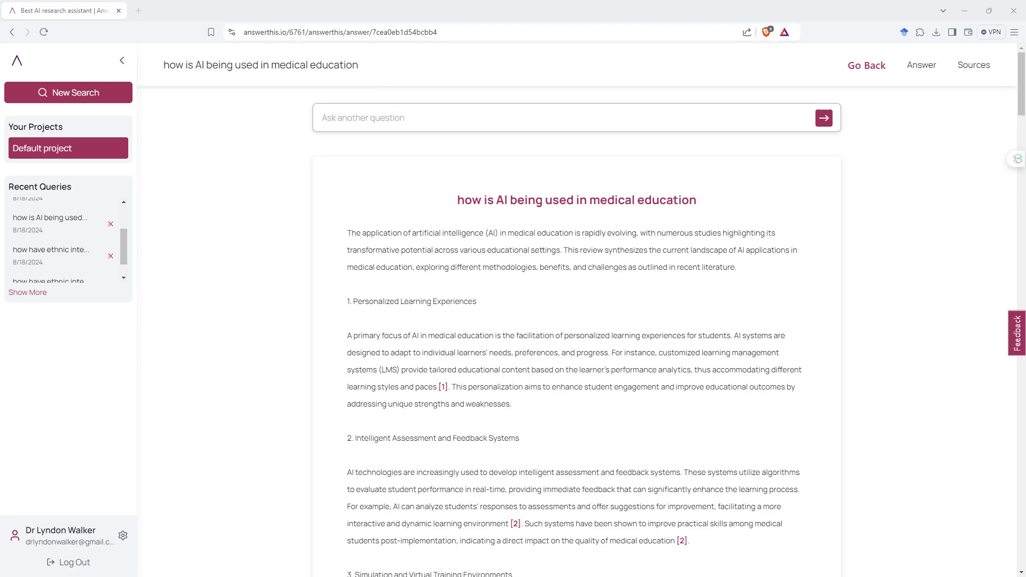
Reopen the thesis chat, highlight the 249-page total, and scroll through the answers
left_click(867, 65)
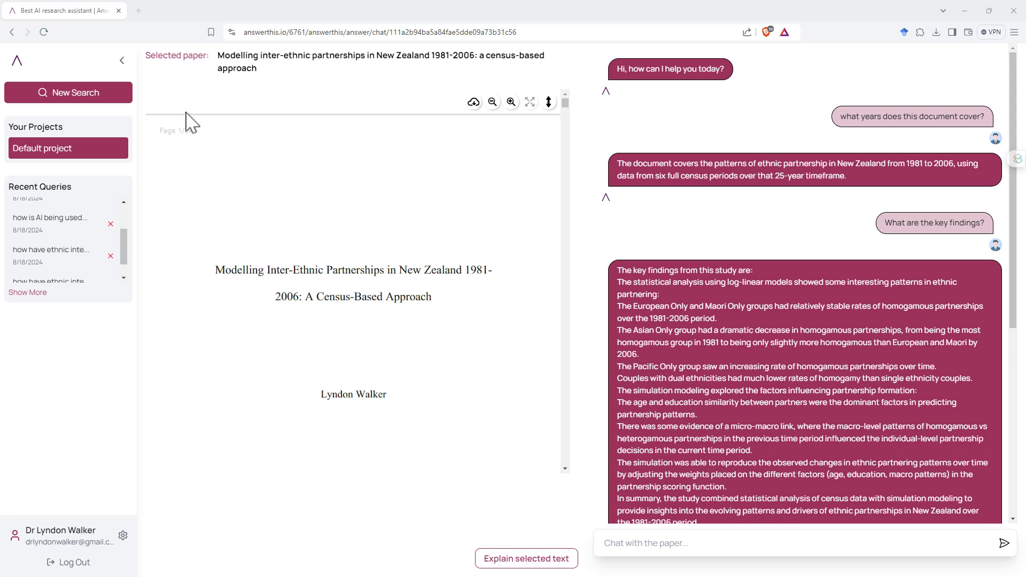
left_click_drag(201, 134, 183, 135)
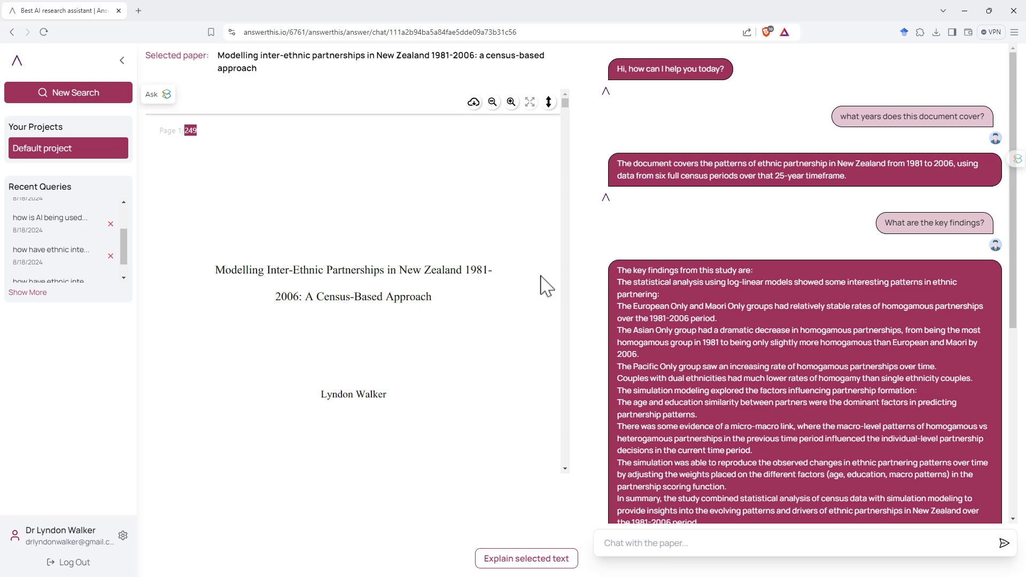
scroll(868, 242, "down", 3)
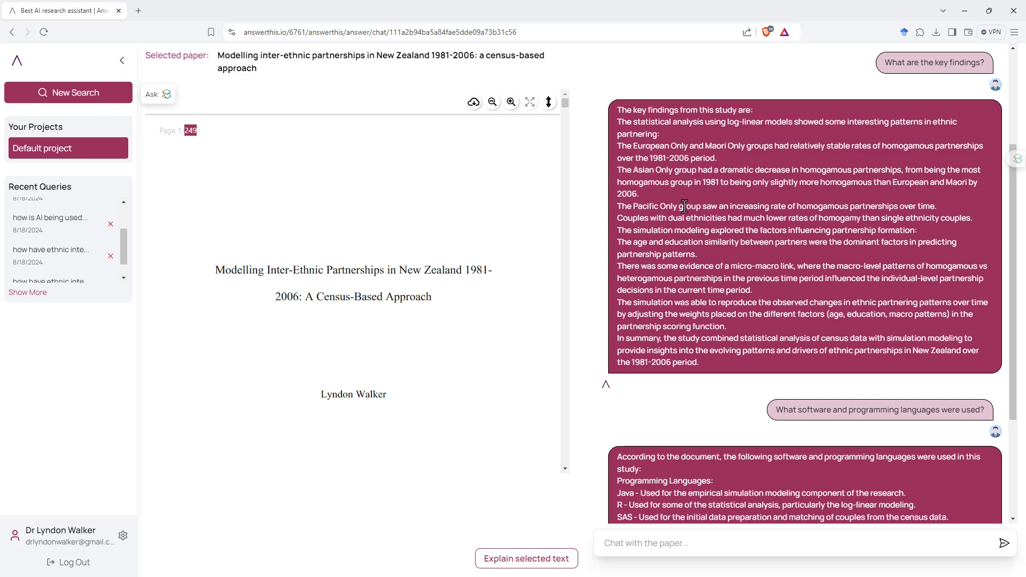
scroll(729, 323, "down", 1)
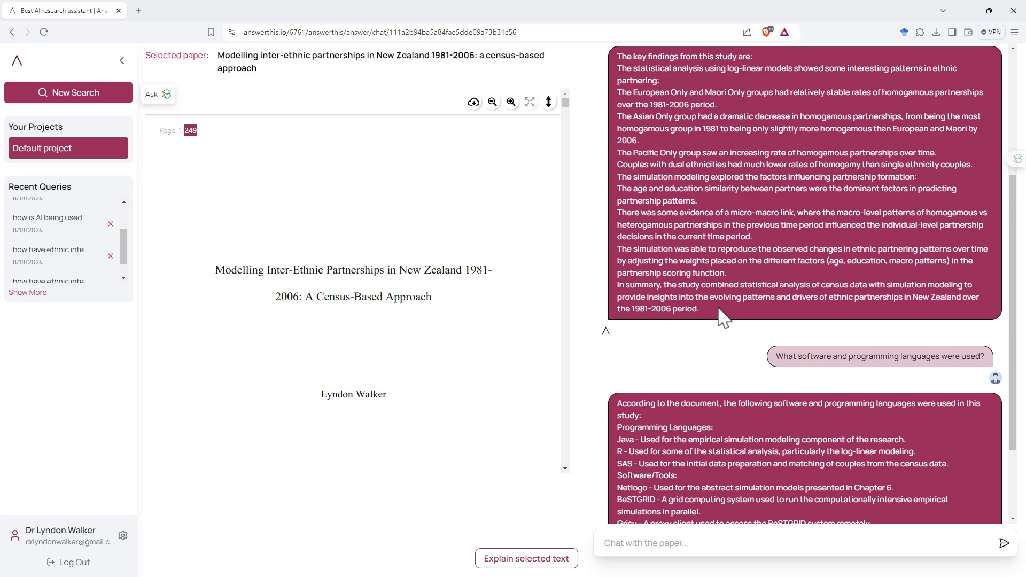
Select the key-findings summary and read the software answer: Java, R, SAS, NetLogo, BeSTGRID
triple_click(675, 306)
left_click_drag(675, 306, 715, 308)
scroll(698, 250, "up", 2)
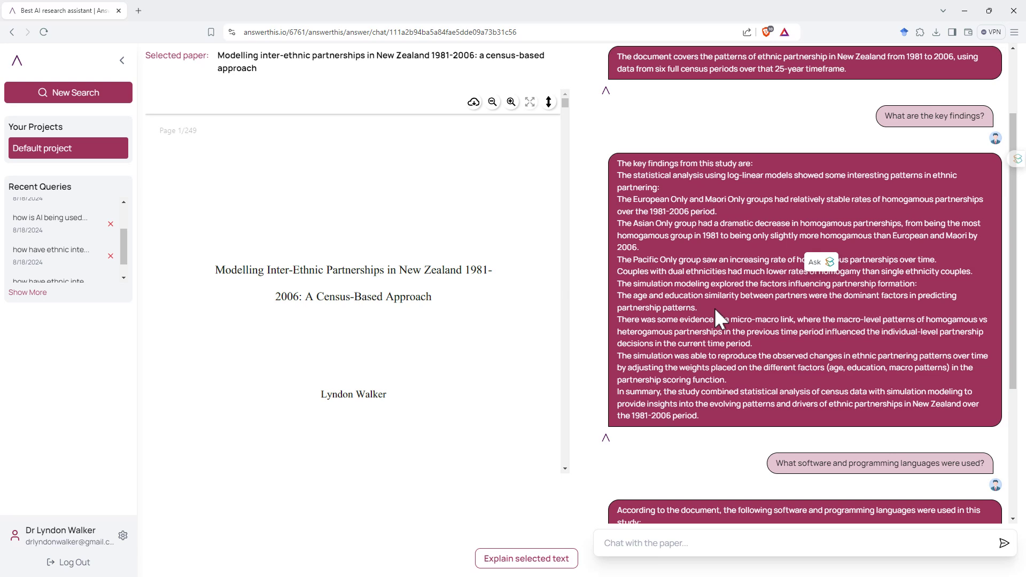
scroll(784, 280, "down", 3)
scroll(736, 238, "down", 1)
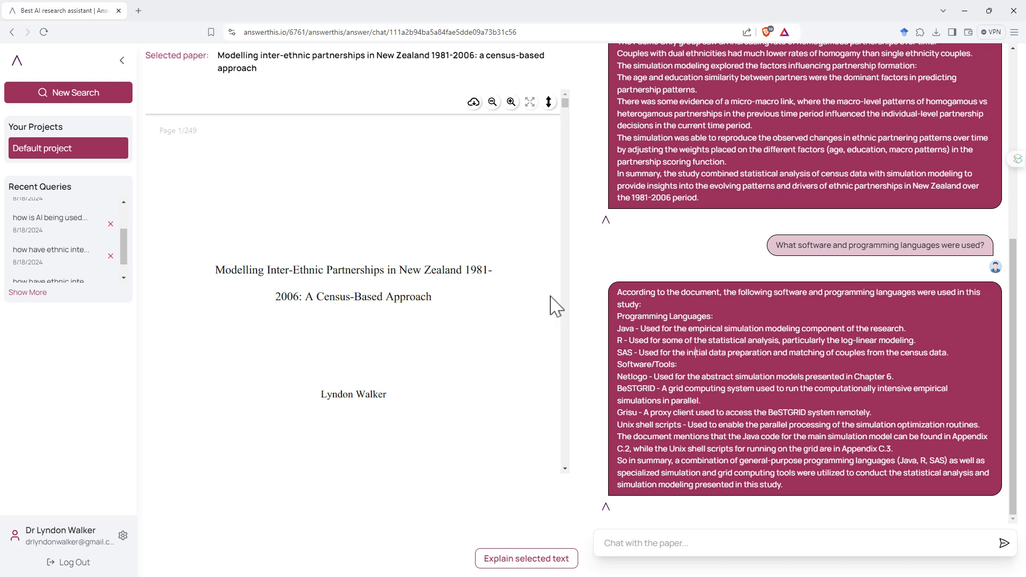
Scroll back up through the thesis chat panel
scroll(700, 241, "up", 6)
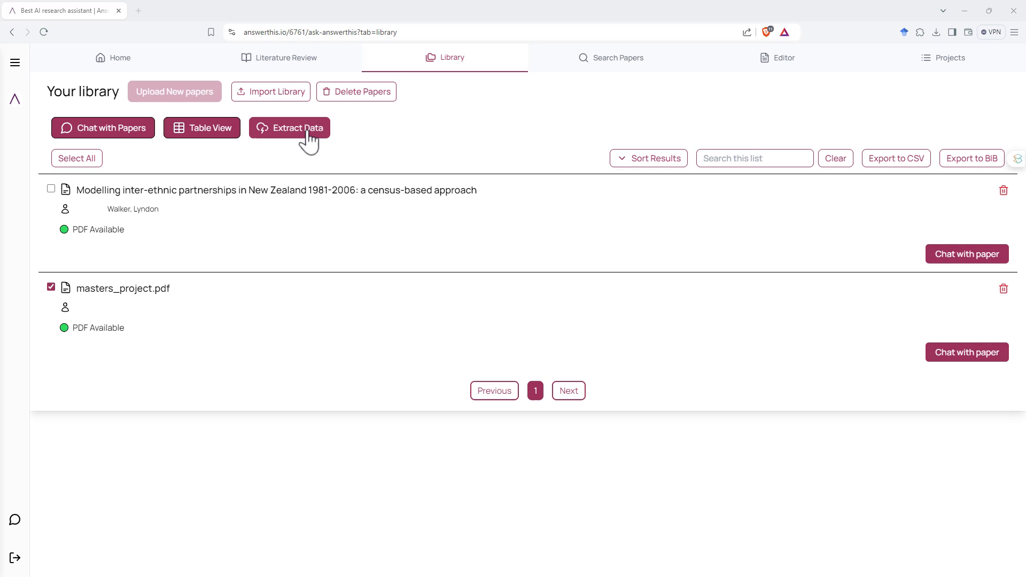
Start data extraction to bring up the Add New Column dialog with its presets
left_click(309, 141)
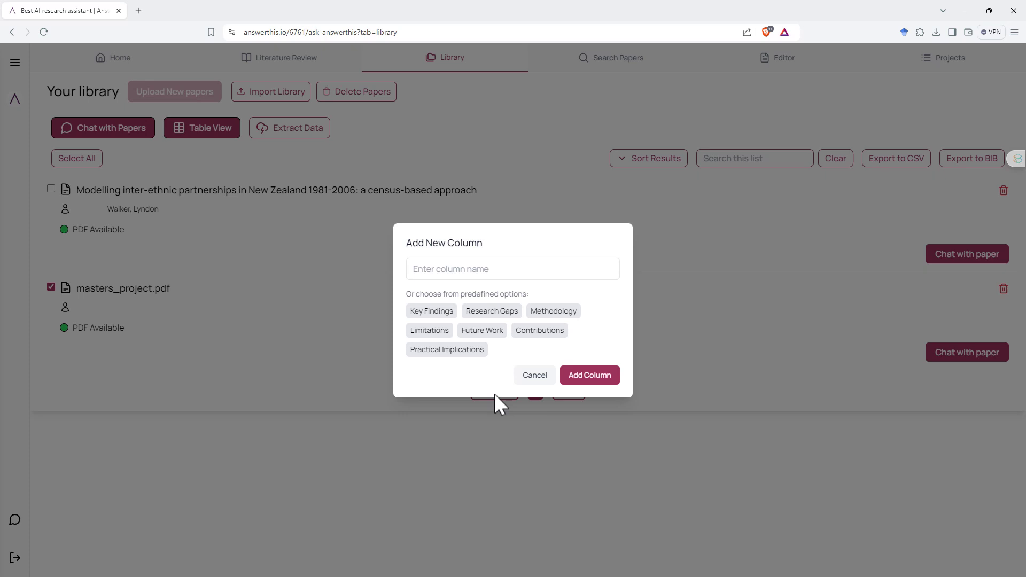
Add a 'factor analysis tables' extraction column and show the library papers as a table
left_click(443, 275)
key("Escape")
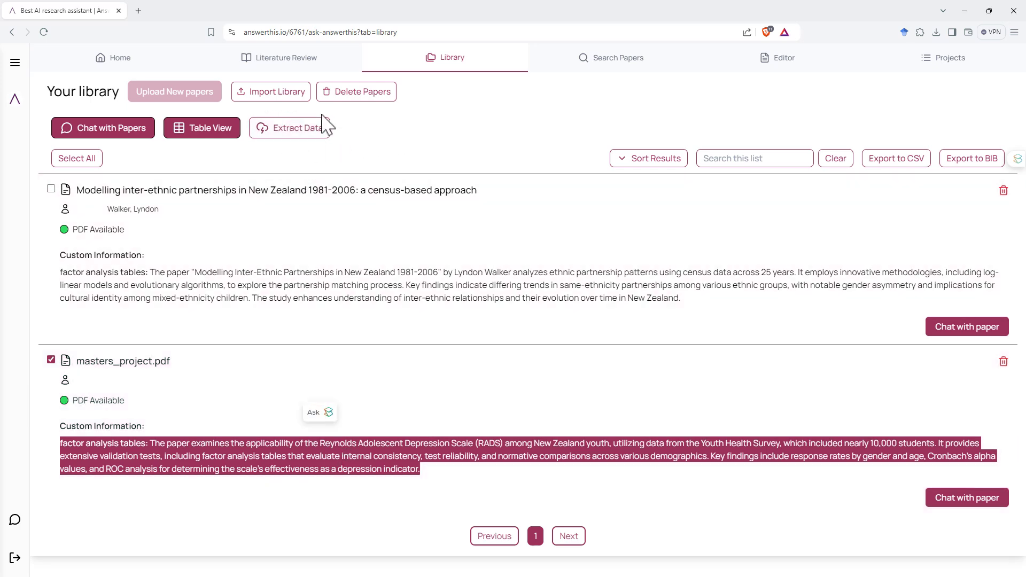
left_click(230, 131)
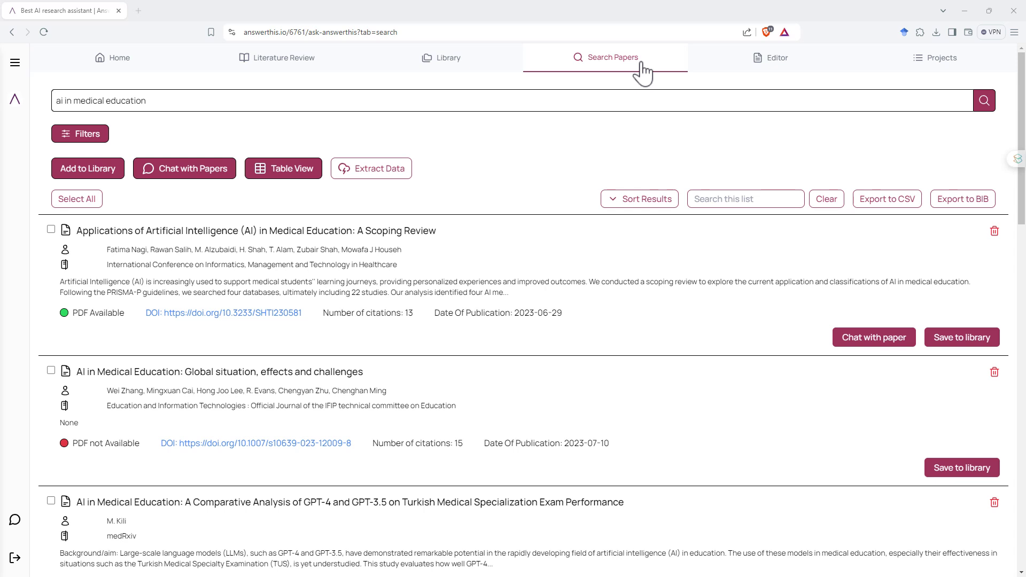
Focus the 'ai in medical education' query and scroll through the paper search results
left_click(84, 102)
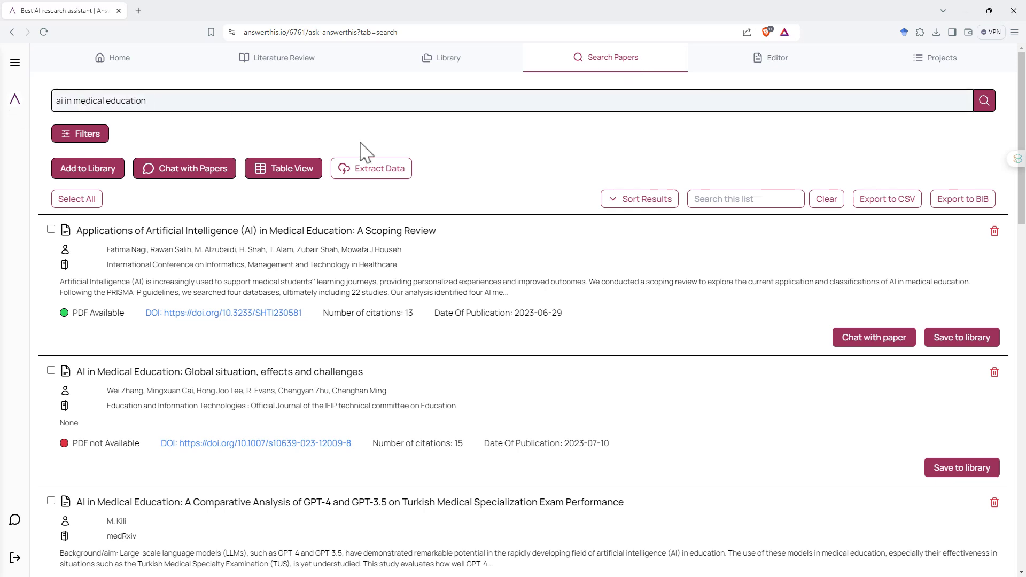
scroll(321, 278, "down", 10)
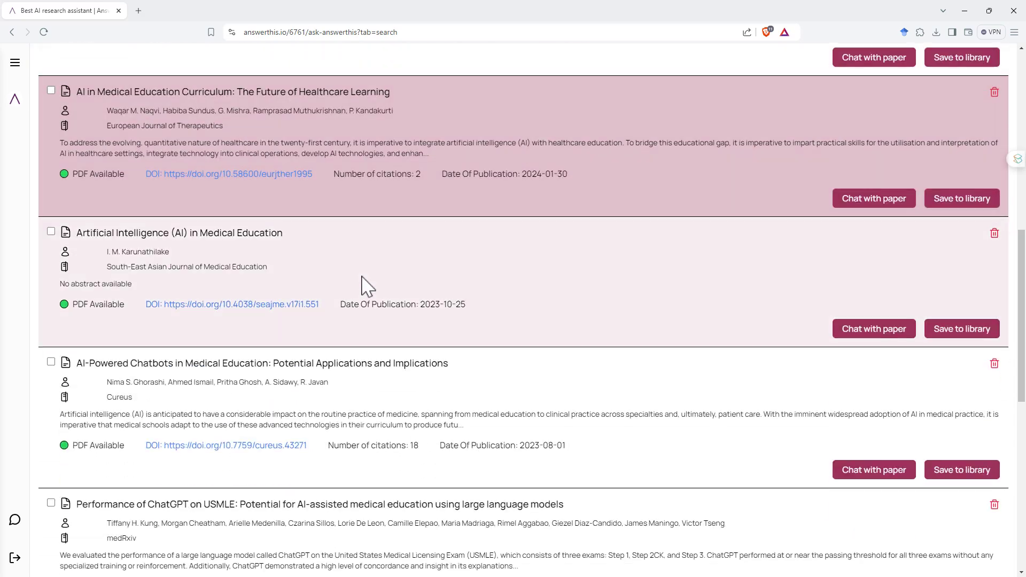
scroll(367, 268, "down", 11)
scroll(361, 369, "up", 5)
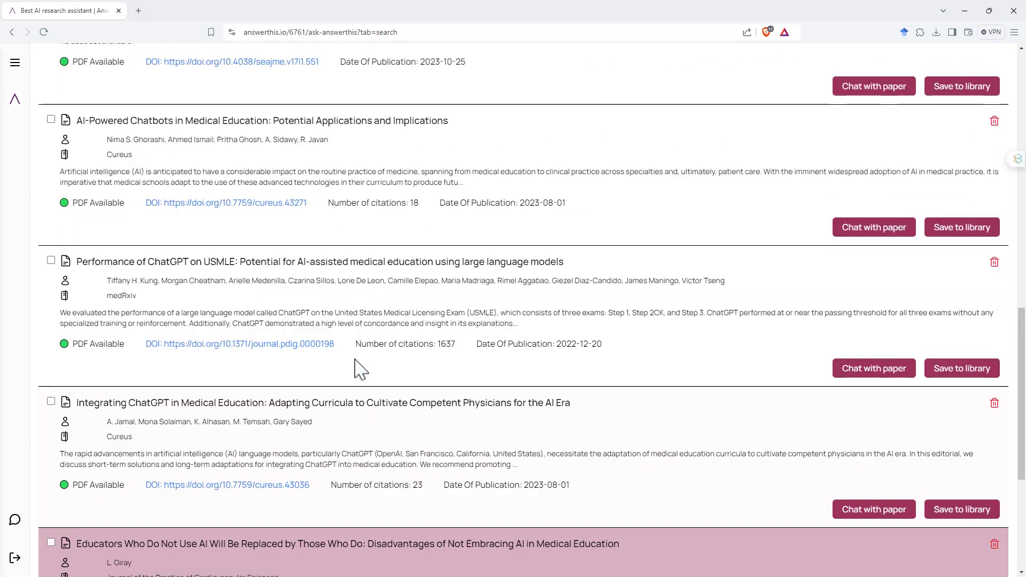
scroll(320, 342, "up", 16)
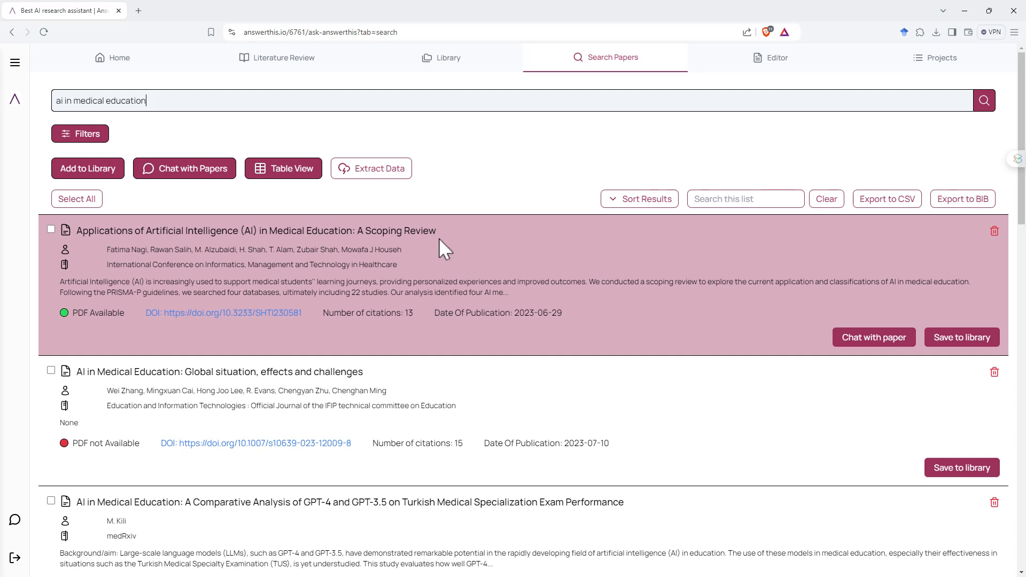
scroll(183, 374, "down", 3)
scroll(209, 369, "down", 3)
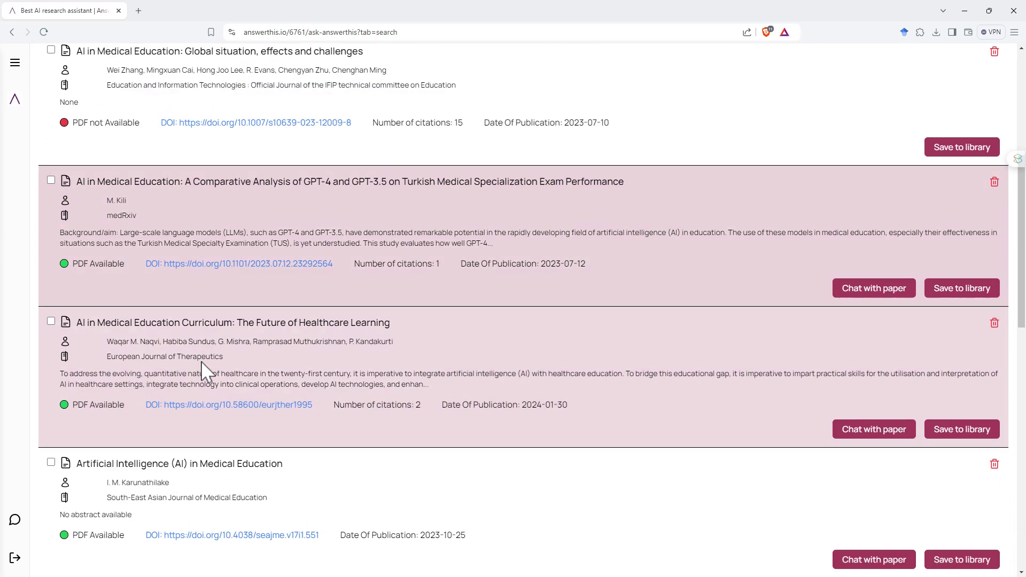
scroll(202, 313, "up", 6)
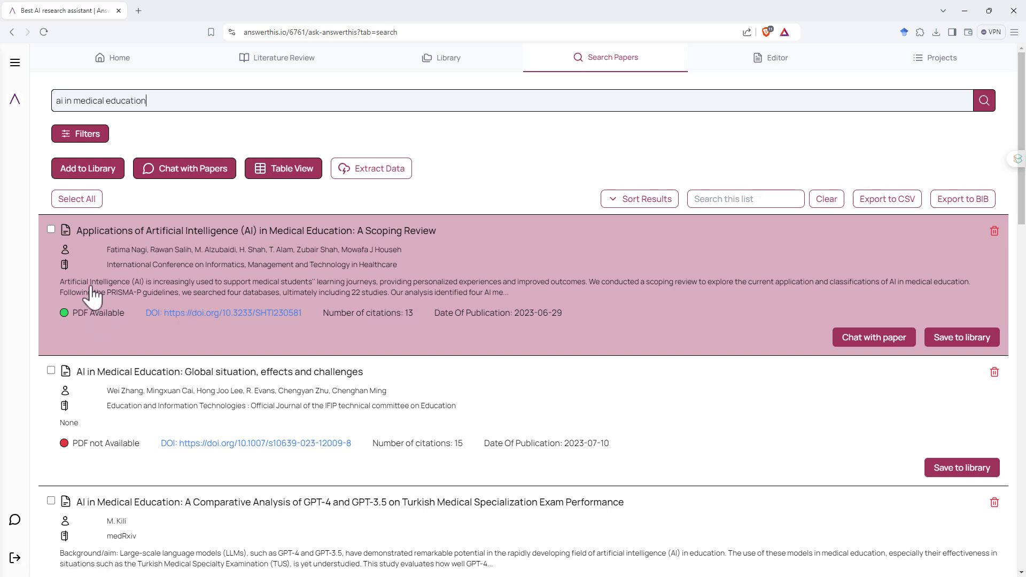
Expand the full abstract of 'Applications of Artificial Intelligence (AI) in Medical Education'
left_click_drag(536, 284, 340, 294)
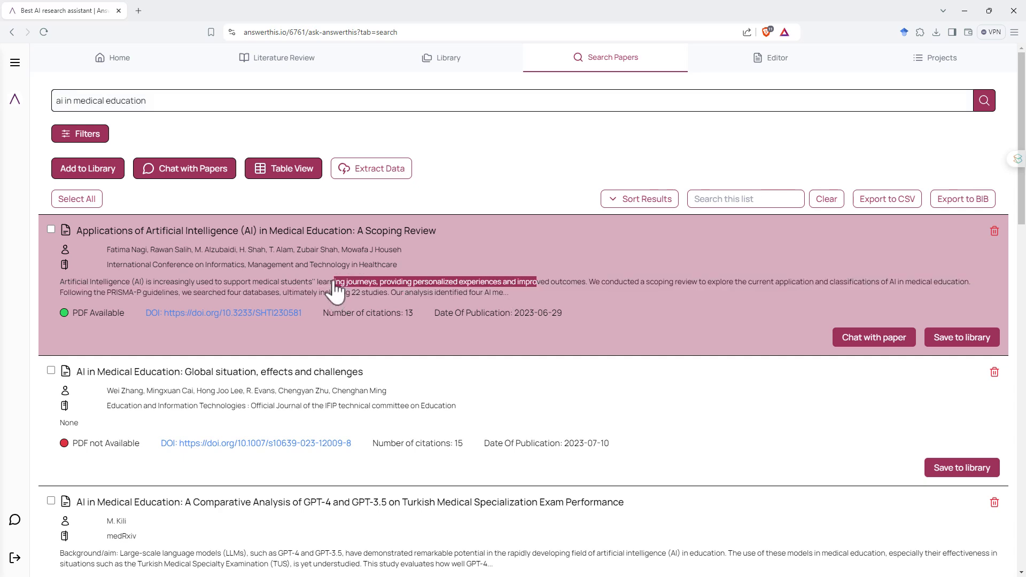
left_click(336, 293)
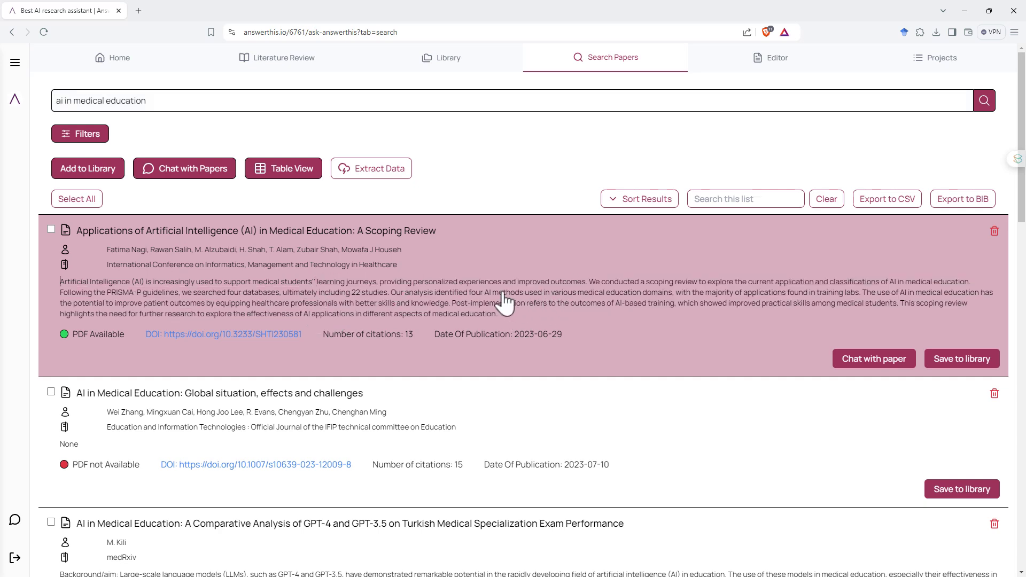
scroll(502, 298, "down", 4)
scroll(502, 298, "up", 4)
scroll(579, 300, "down", 20)
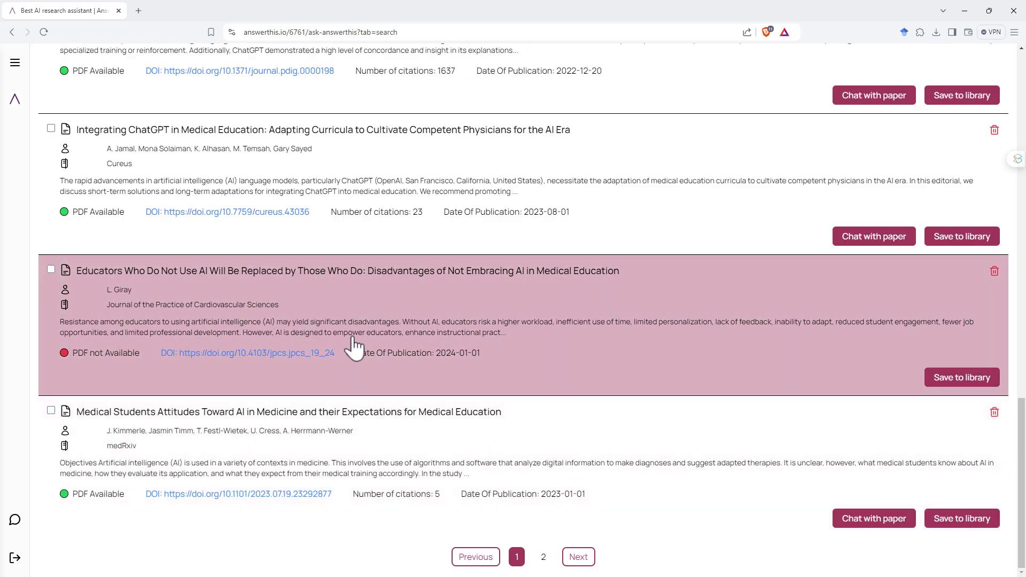
Browse page 2 of the search results, then return to the Home page
left_click(579, 557)
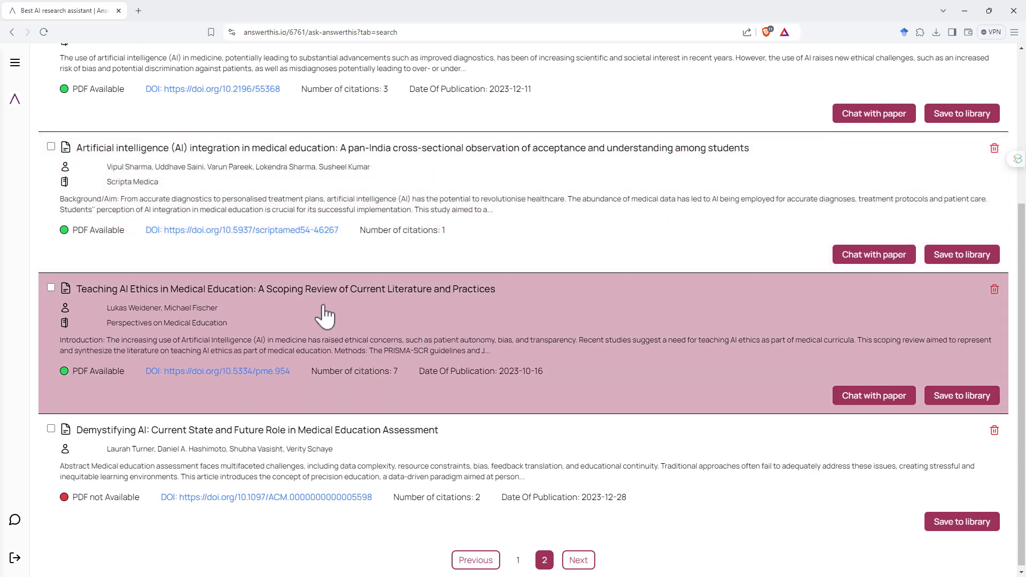
scroll(328, 315, "up", 3)
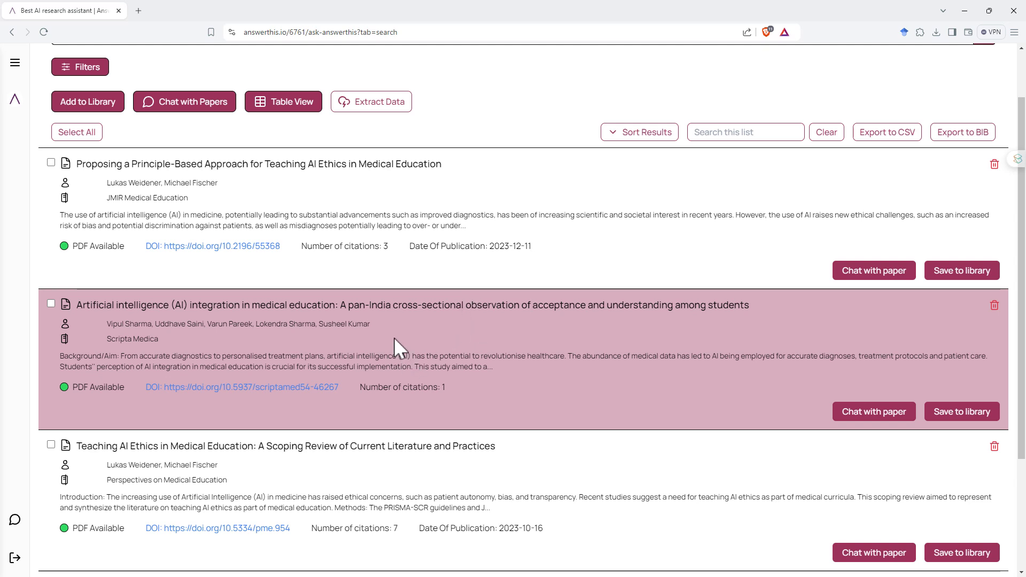
scroll(424, 295, "up", 2)
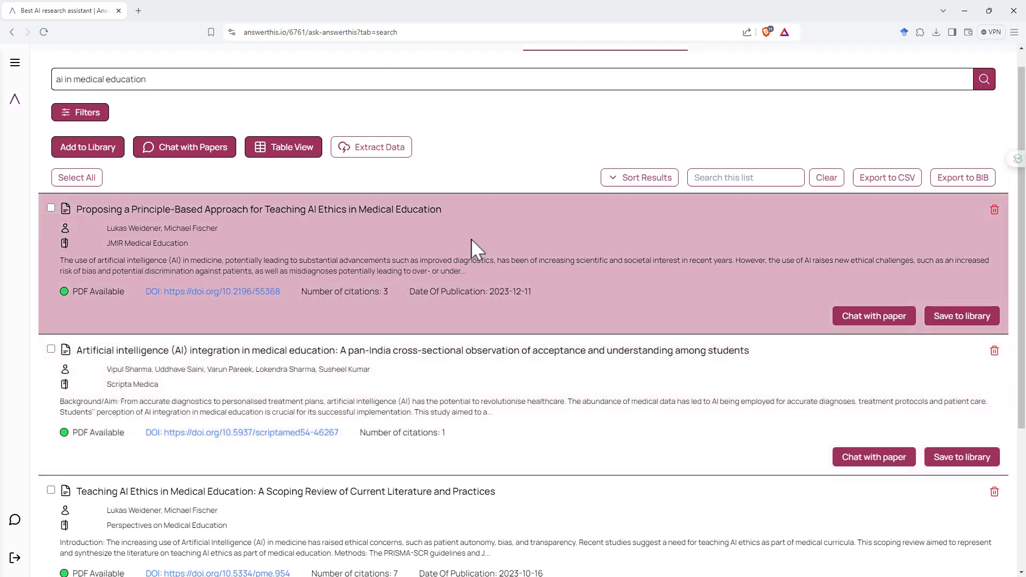
key("alt+Left")
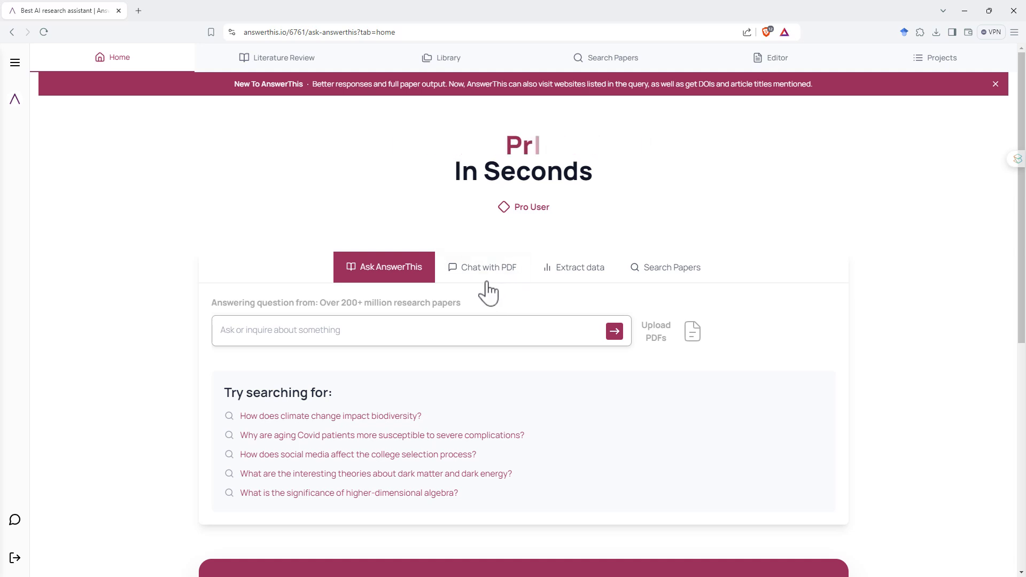
left_click(435, 334)
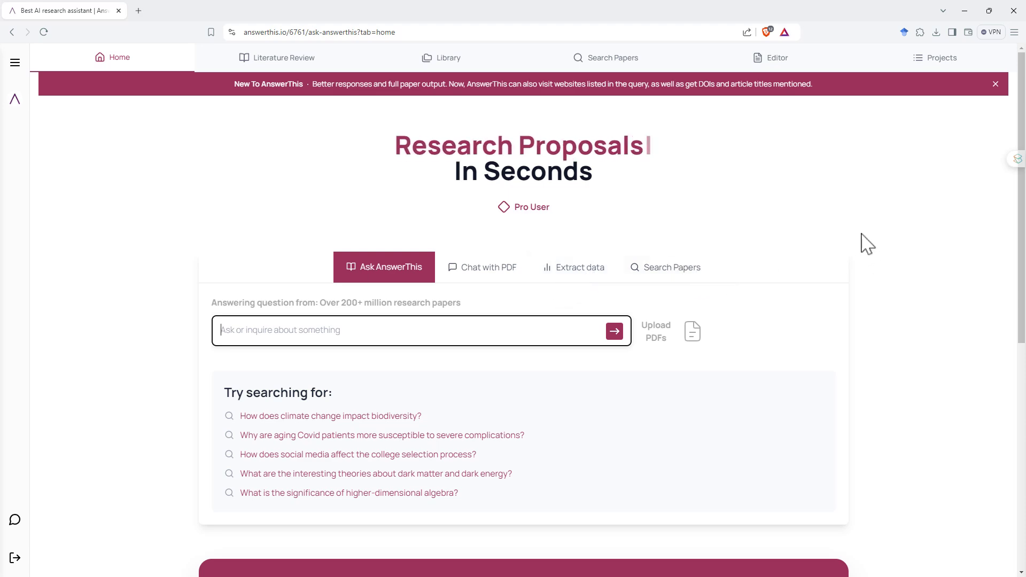
scroll(900, 212, "down", 3)
scroll(901, 213, "down", 5)
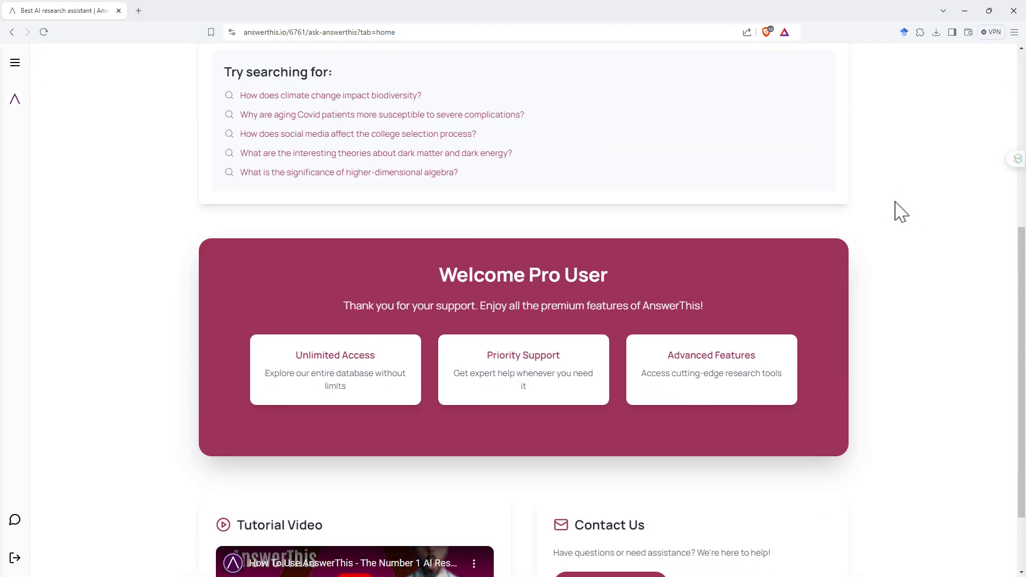
scroll(978, 204, "up", 8)
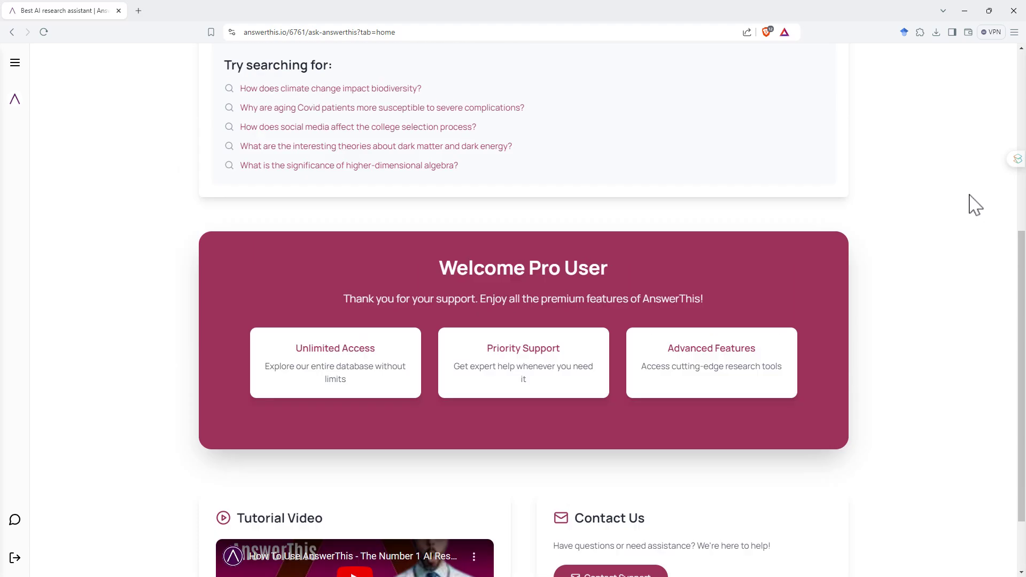